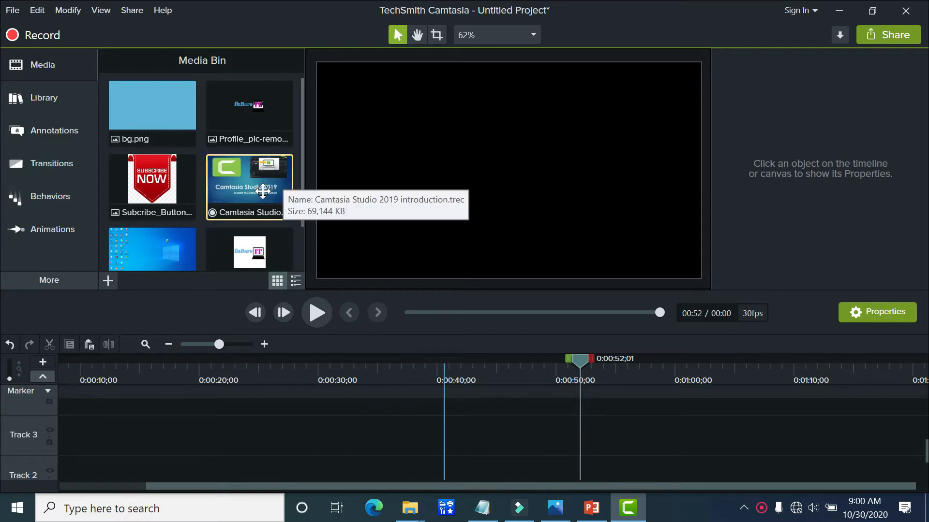
# Step: Add the Camtasia Studio 2019 introduction recording to the start of Track 3 and delete its two slide markers
pyautogui.moveTo(247, 192); pyautogui.dragTo(92, 435)
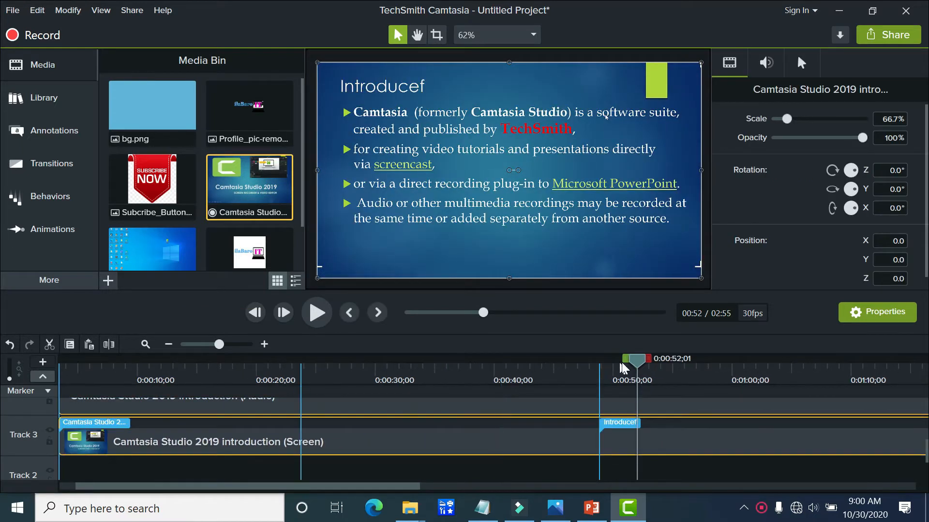
pyautogui.rightClick(614, 430)
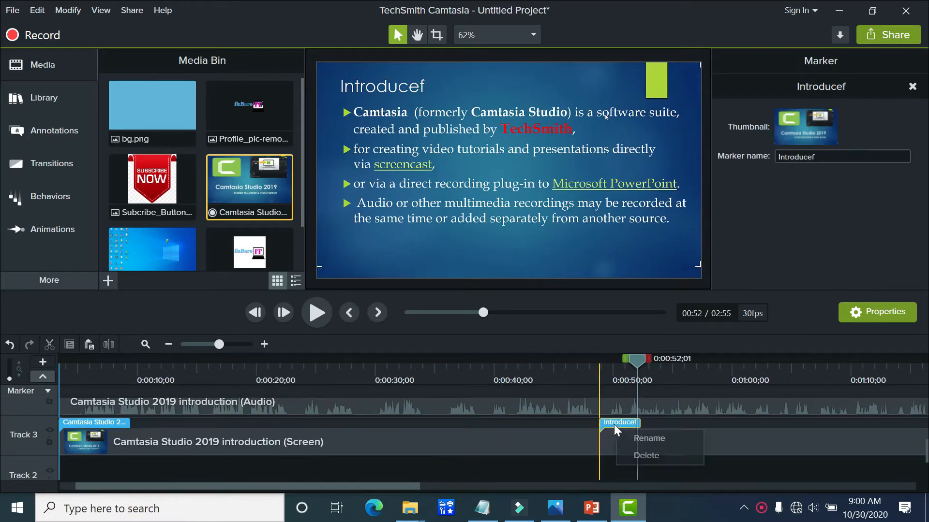
pyautogui.click(644, 457)
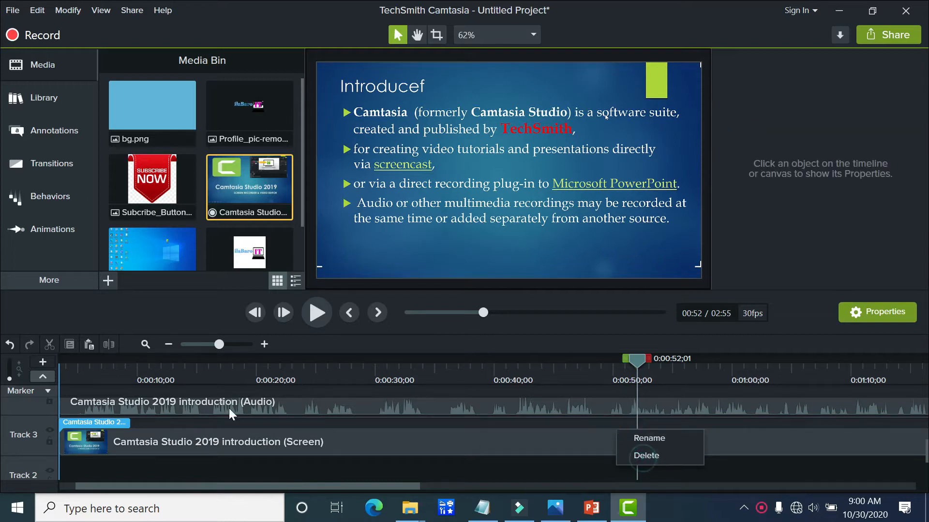
pyautogui.click(113, 428)
pyautogui.rightClick(119, 428)
pyautogui.click(153, 463)
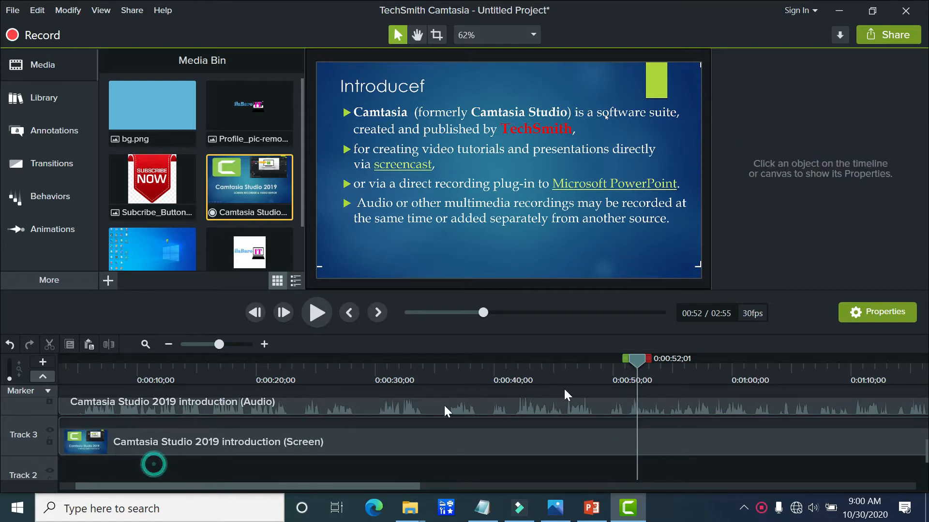
# Step: Play the recording from about 0:11 and pause it at about 0:21 on the title slide
pyautogui.moveTo(603, 358); pyautogui.dragTo(128, 373)
pyautogui.click(159, 376)
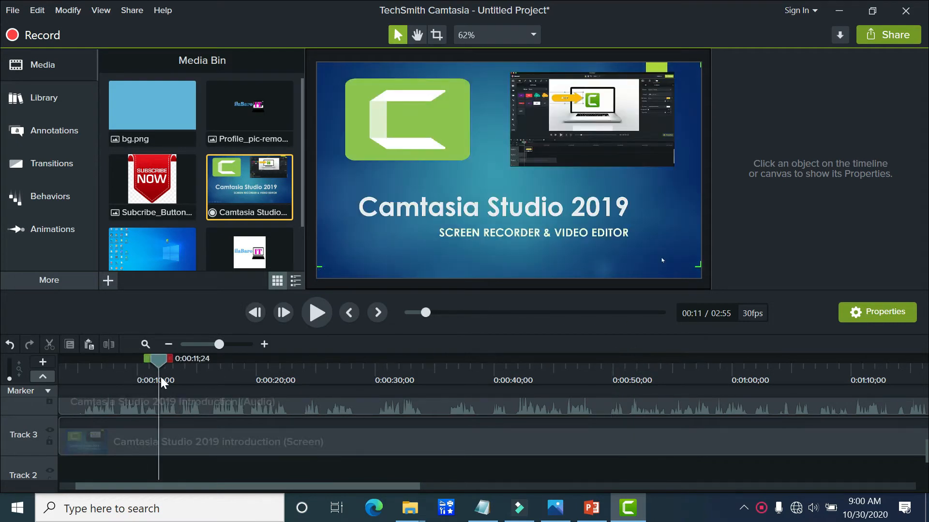
pyautogui.click(321, 318)
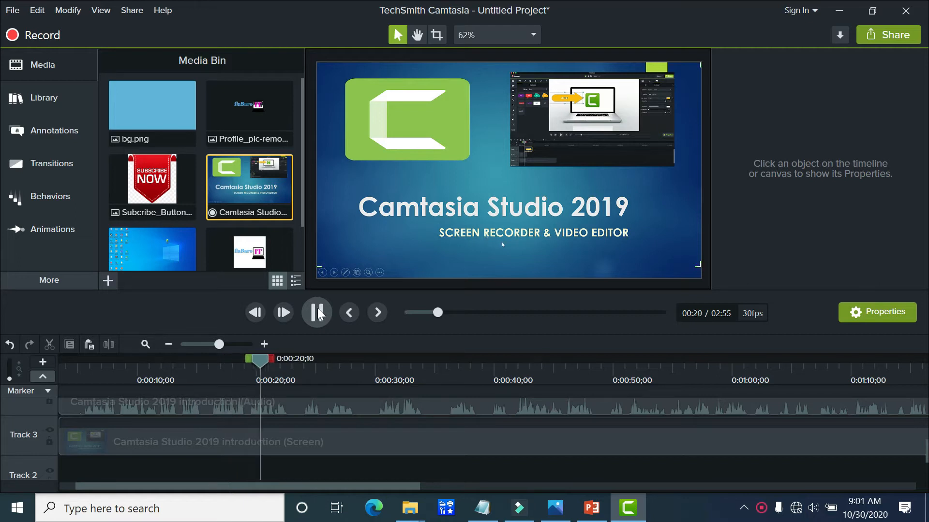
pyautogui.press('space')
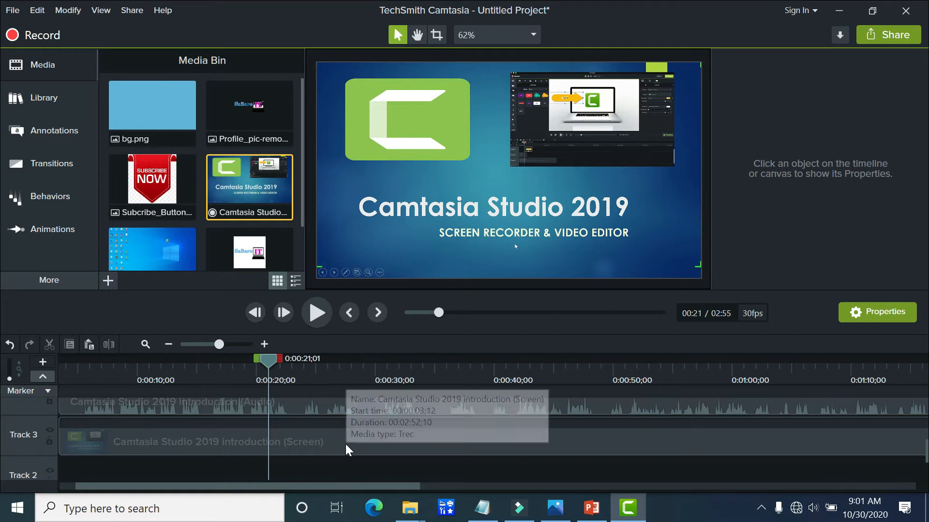
# Step: Examine the annotation categories: callouts, arrows and lines, shapes, blur and highlight, sketch motion and keystroke callouts
pyautogui.scroll(2, 347, 435)
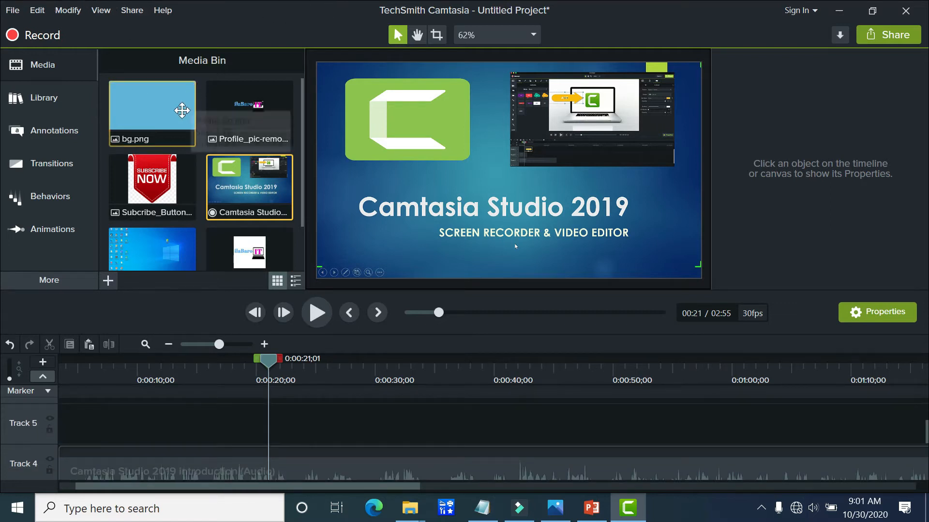
pyautogui.click(69, 140)
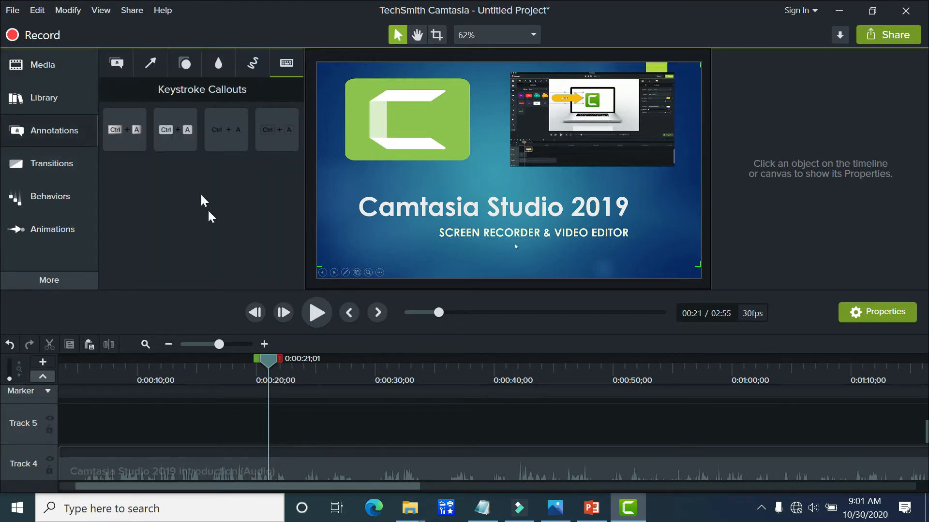
pyautogui.click(115, 64)
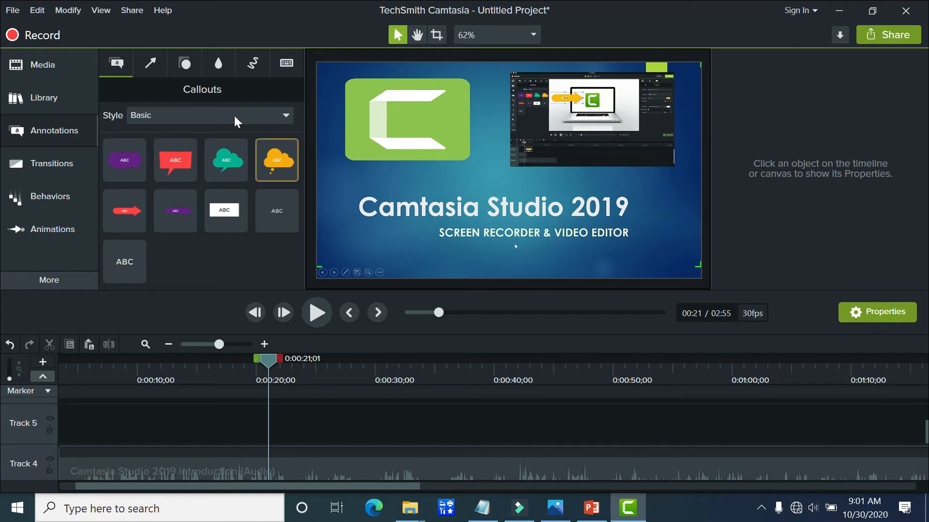
pyautogui.click(151, 63)
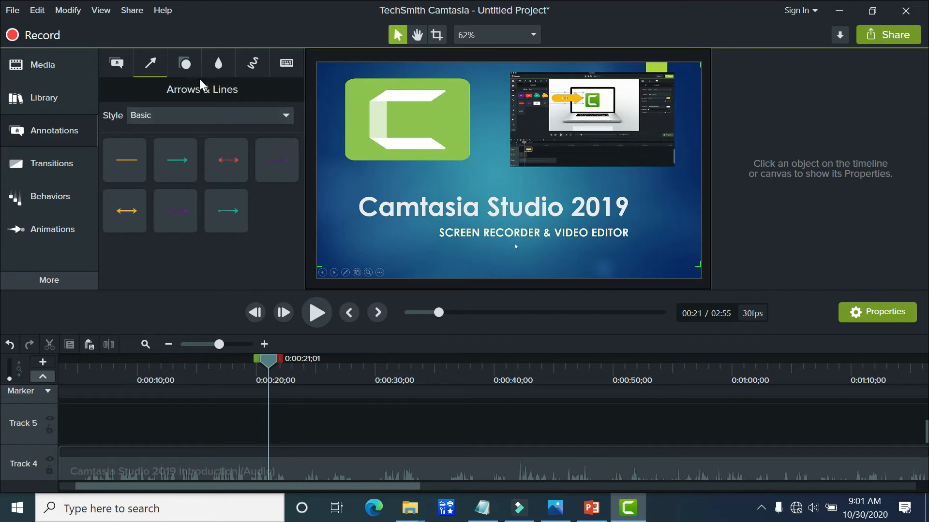
pyautogui.click(186, 65)
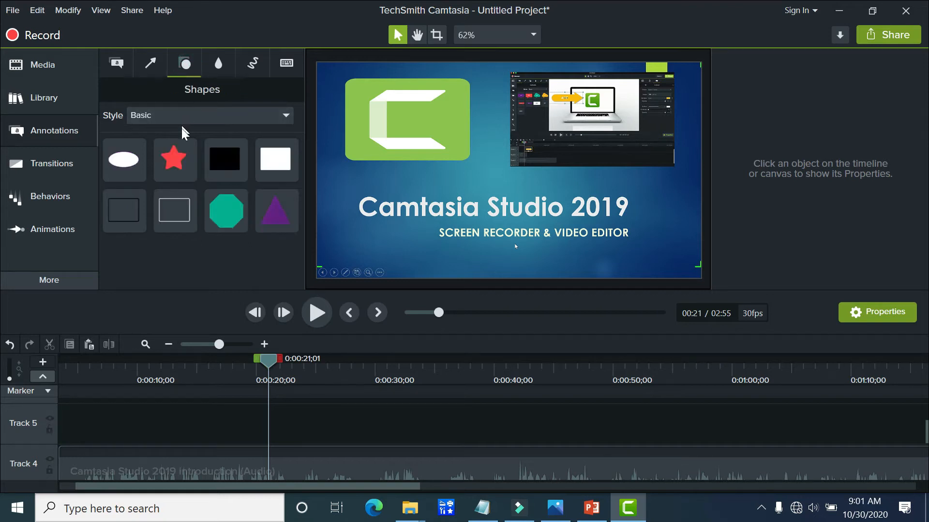
pyautogui.click(218, 66)
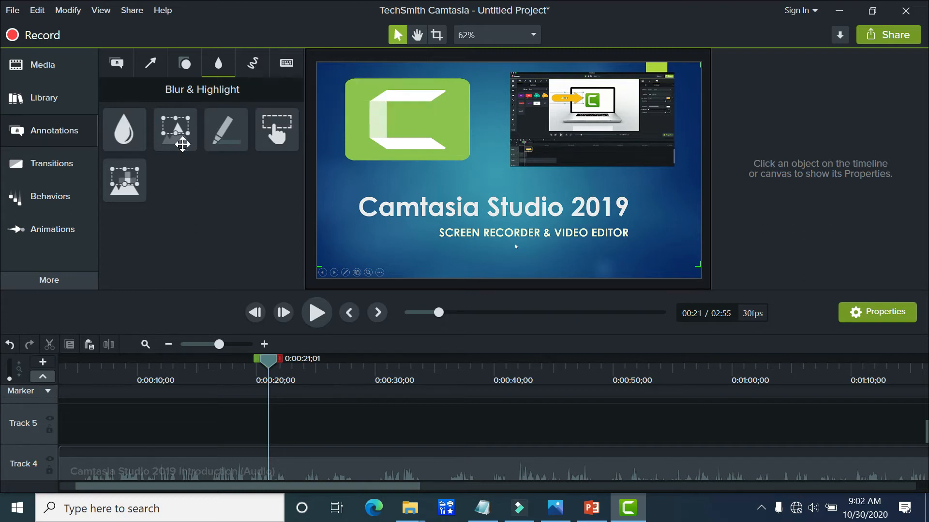
pyautogui.click(253, 63)
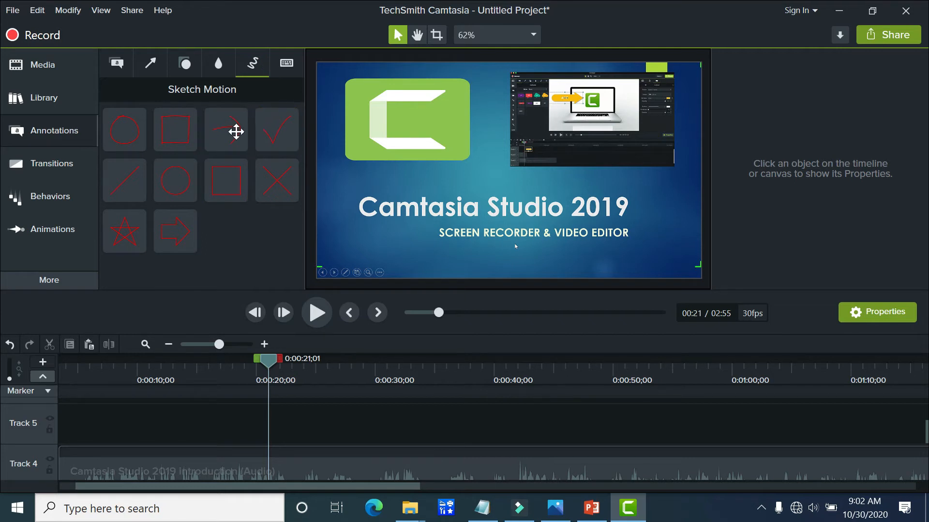
pyautogui.click(285, 66)
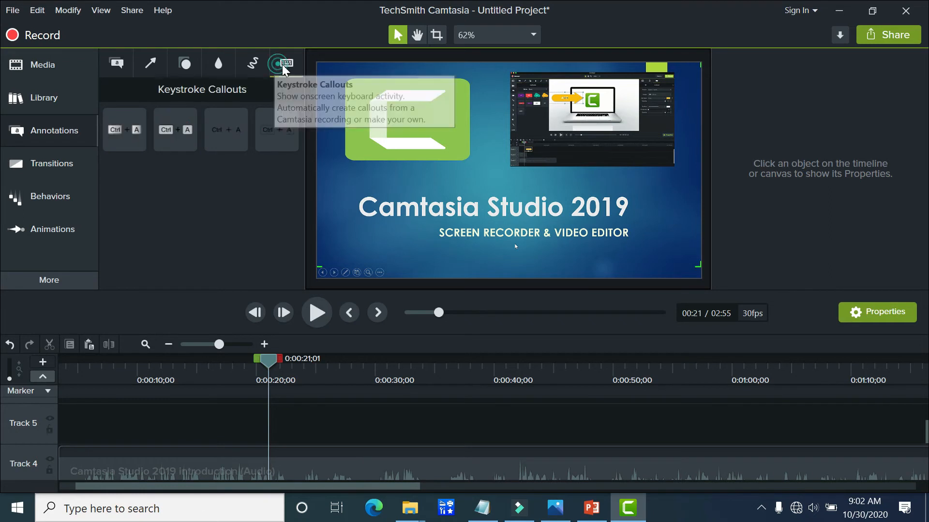
# Step: Add a Sketch Motion rectangle to Track 5 at about 0:21 and preview its drawing animation
pyautogui.click(252, 63)
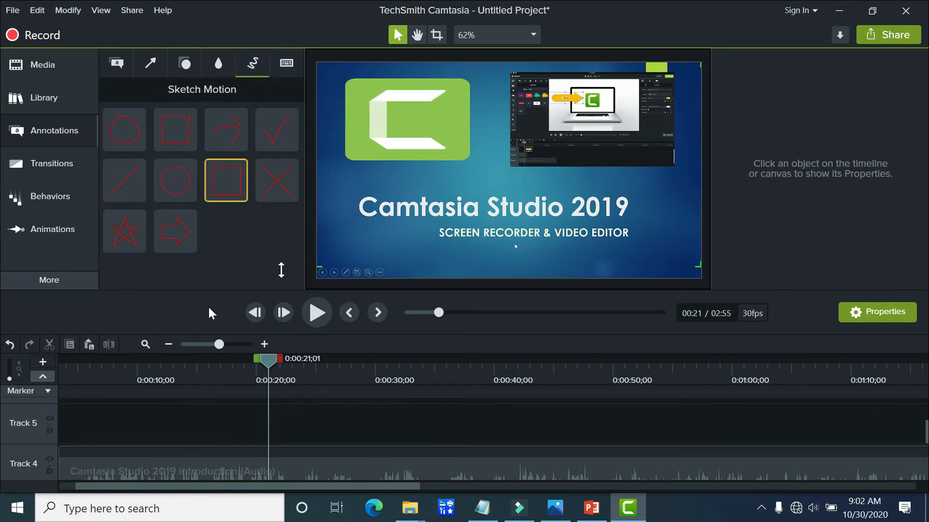
pyautogui.moveTo(218, 180)
pyautogui.mouseDown()
pyautogui.moveTo(286, 436)
pyautogui.moveTo(267, 446)
pyautogui.mouseUp()
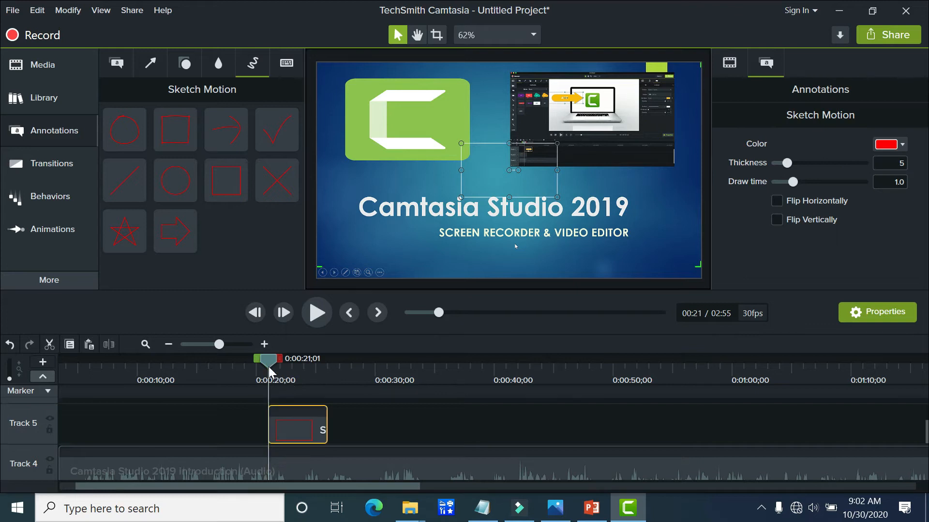
pyautogui.moveTo(271, 372); pyautogui.dragTo(260, 373)
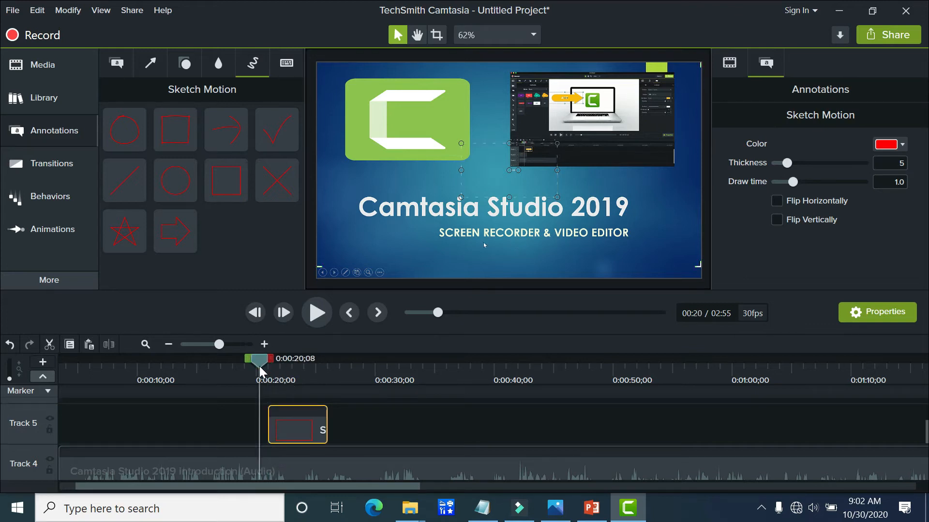
pyautogui.click(313, 324)
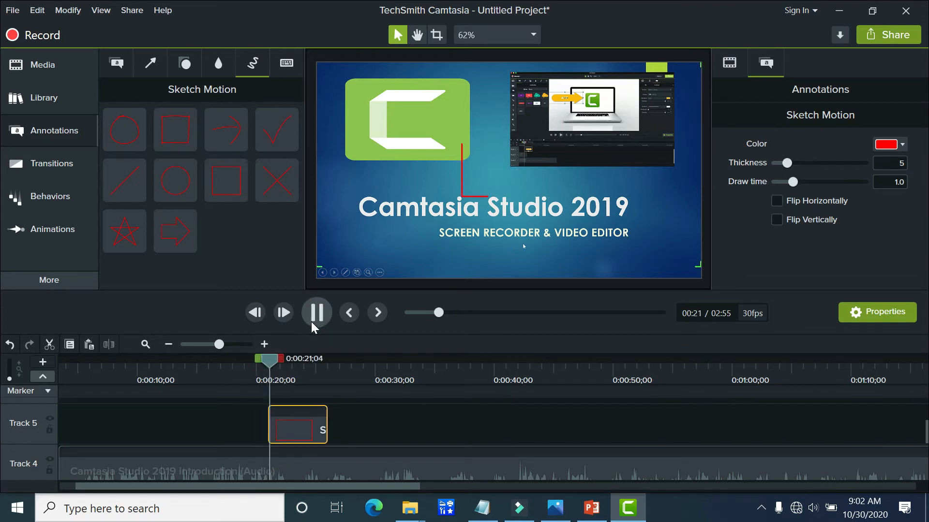
pyautogui.click(313, 323)
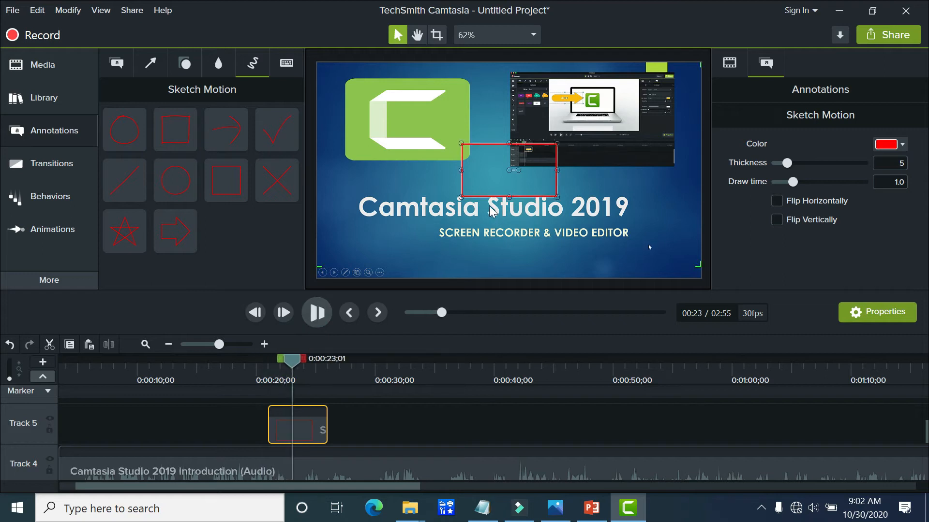
# Step: Move and resize the red sketch rectangle on the canvas so it frames the "SCREEN RECORDER & VIDEO EDITOR" subtitle
pyautogui.moveTo(503, 183); pyautogui.dragTo(482, 253)
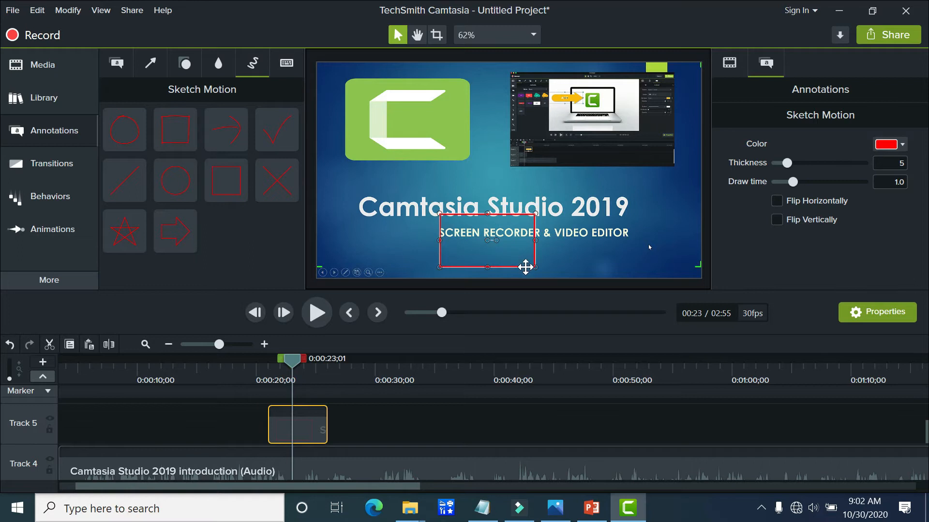
pyautogui.moveTo(532, 266); pyautogui.dragTo(512, 260)
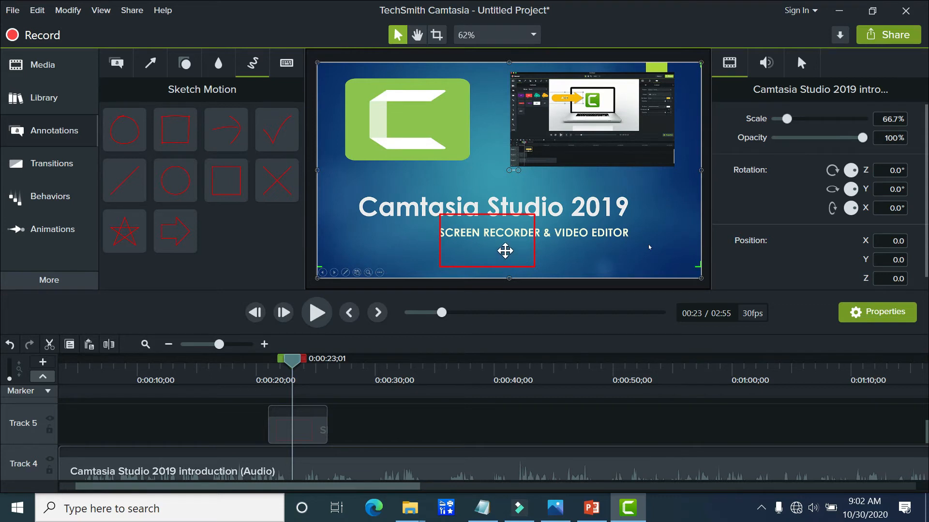
pyautogui.click(507, 253)
pyautogui.moveTo(535, 266)
pyautogui.mouseDown()
pyautogui.moveTo(640, 254)
pyautogui.moveTo(634, 246)
pyautogui.mouseUp()
pyautogui.moveTo(564, 225); pyautogui.dragTo(567, 233)
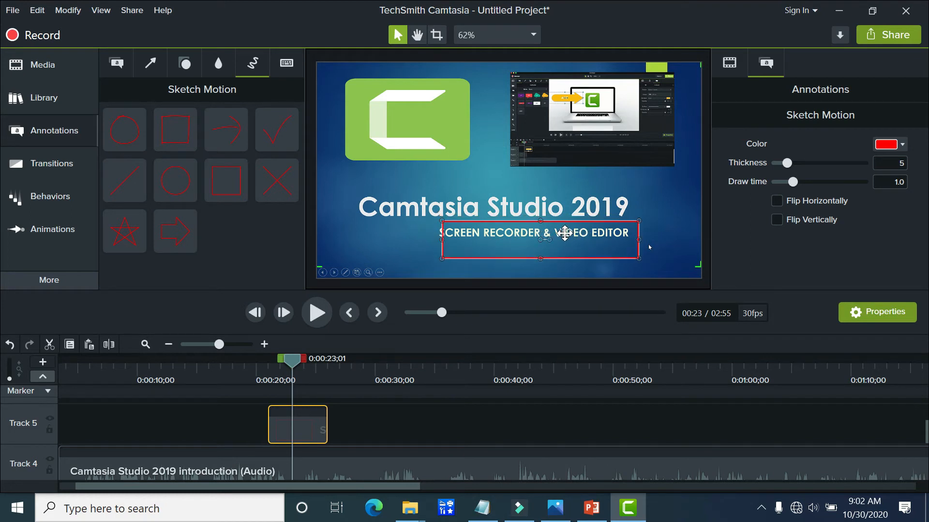
pyautogui.moveTo(564, 233); pyautogui.dragTo(548, 226)
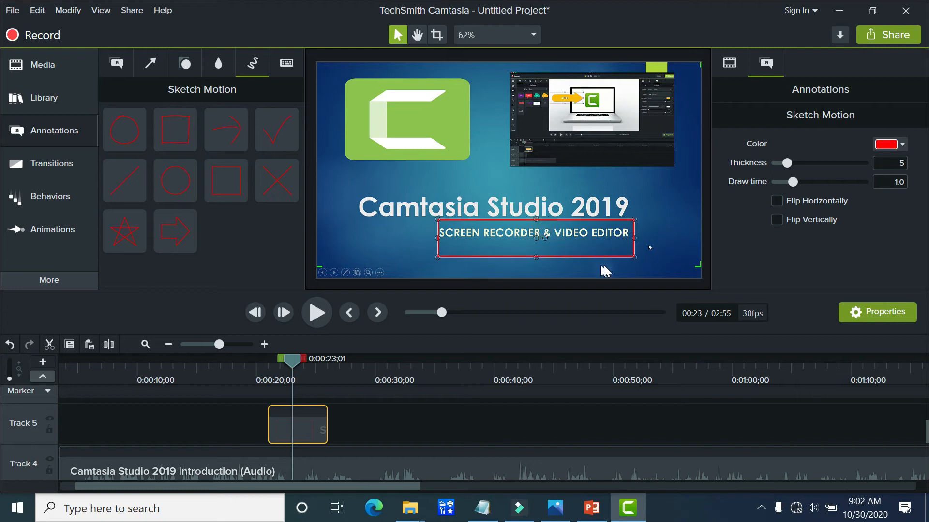
pyautogui.moveTo(634, 257); pyautogui.dragTo(633, 245)
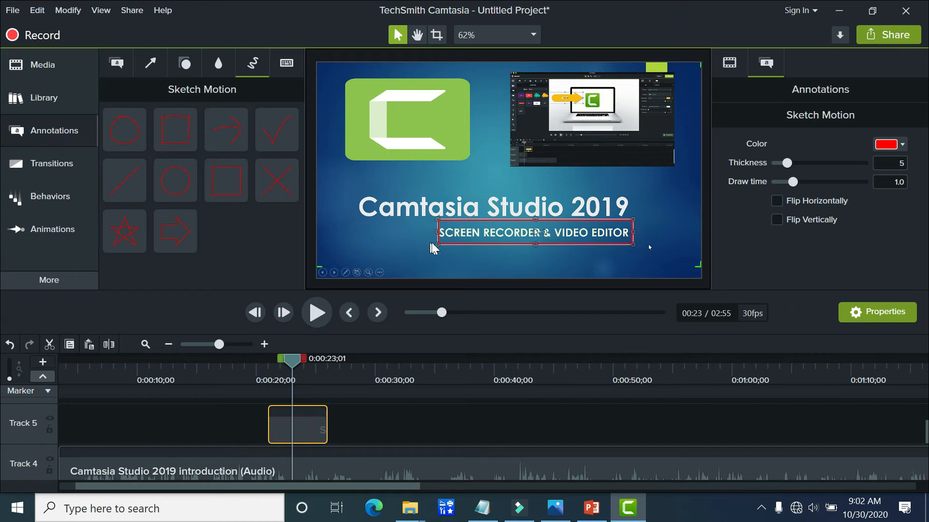
pyautogui.moveTo(437, 244); pyautogui.dragTo(434, 246)
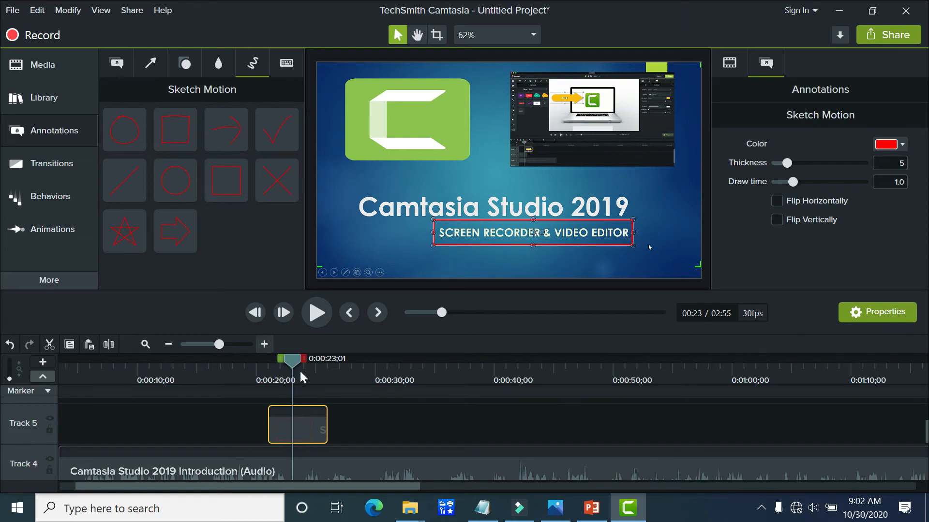
# Step: Preview the sketch rectangle around the subtitle from about 0:20 until past the end of its clip
pyautogui.moveTo(295, 364); pyautogui.dragTo(257, 360)
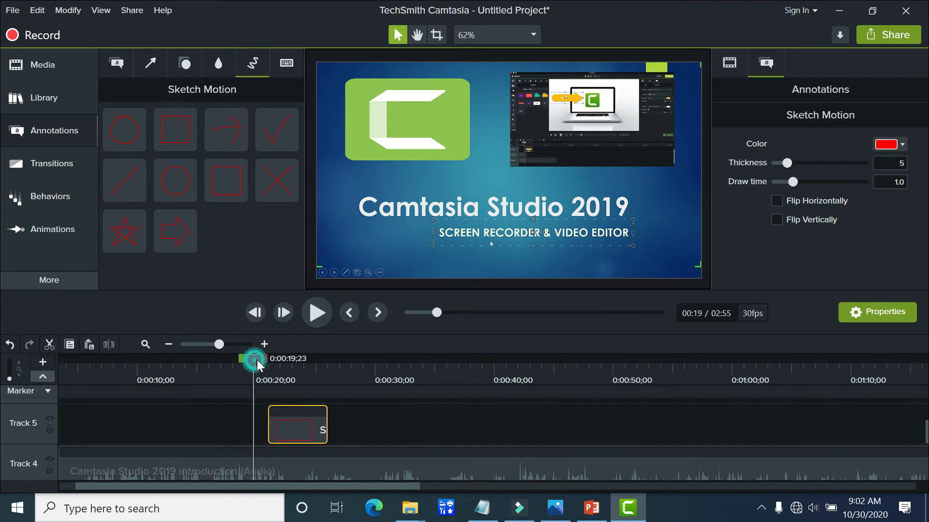
pyautogui.click(312, 315)
pyautogui.click(311, 314)
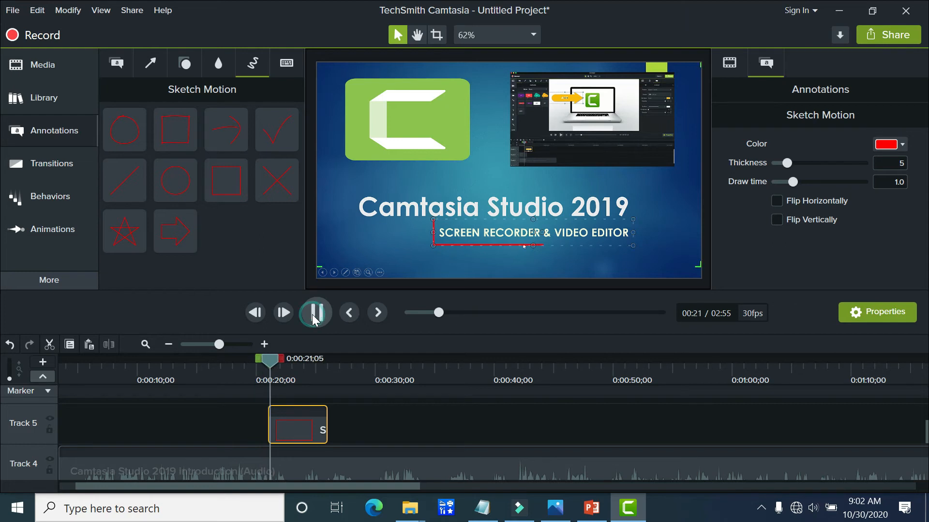
pyautogui.click(312, 315)
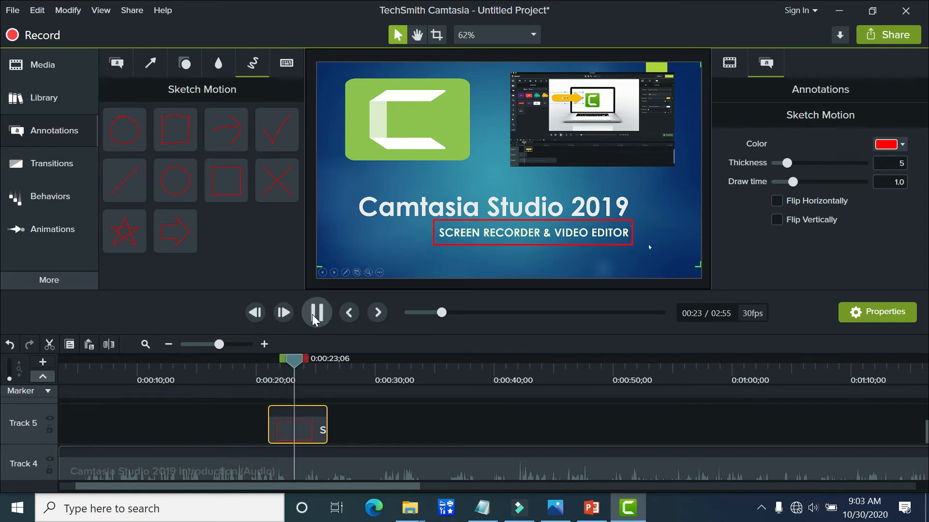
pyautogui.click(314, 318)
pyautogui.click(314, 318)
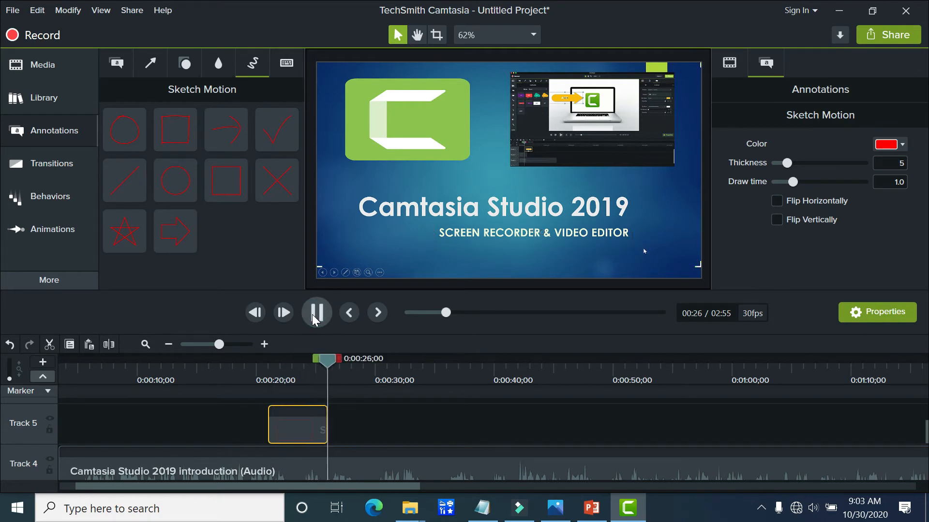
pyautogui.click(315, 318)
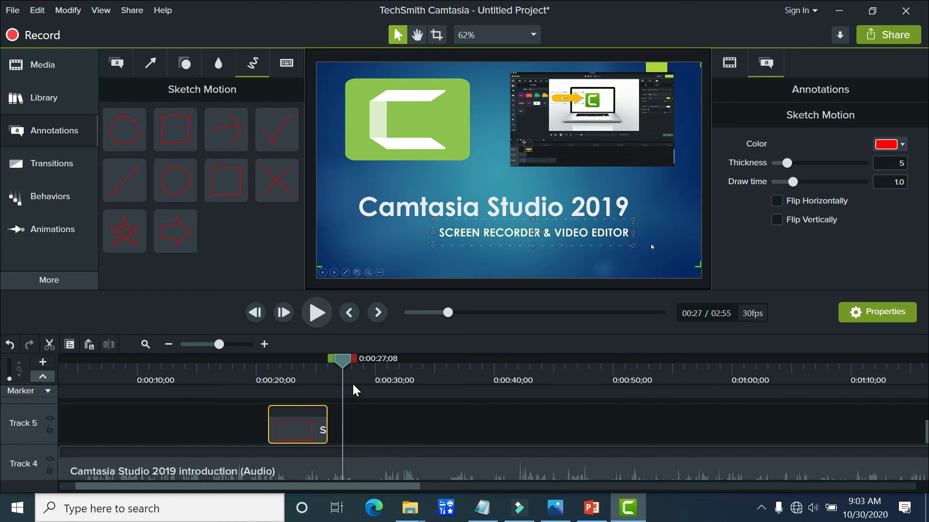
# Step: Add a green Basic-style arrow at about 1:01, over the "Camtasia Studio" text on the Introducef slide
pyautogui.moveTo(351, 366); pyautogui.dragTo(644, 367)
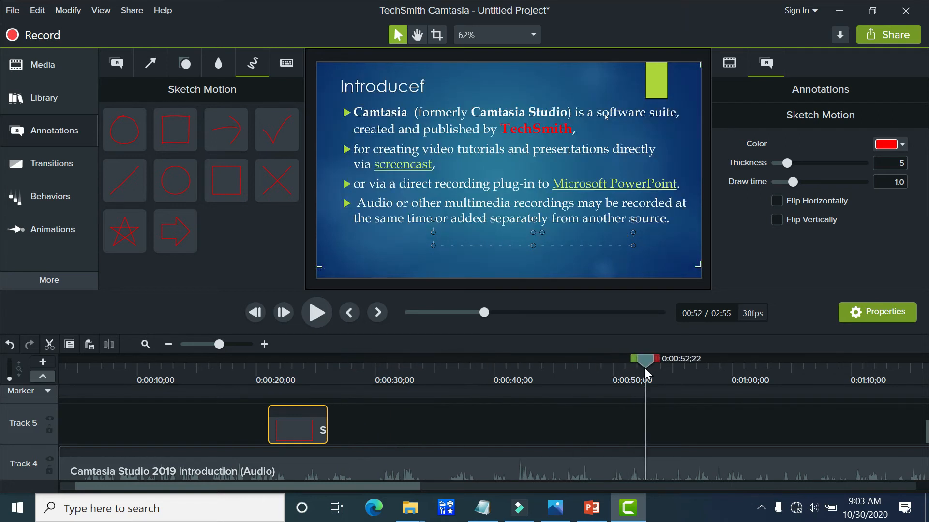
pyautogui.click(314, 317)
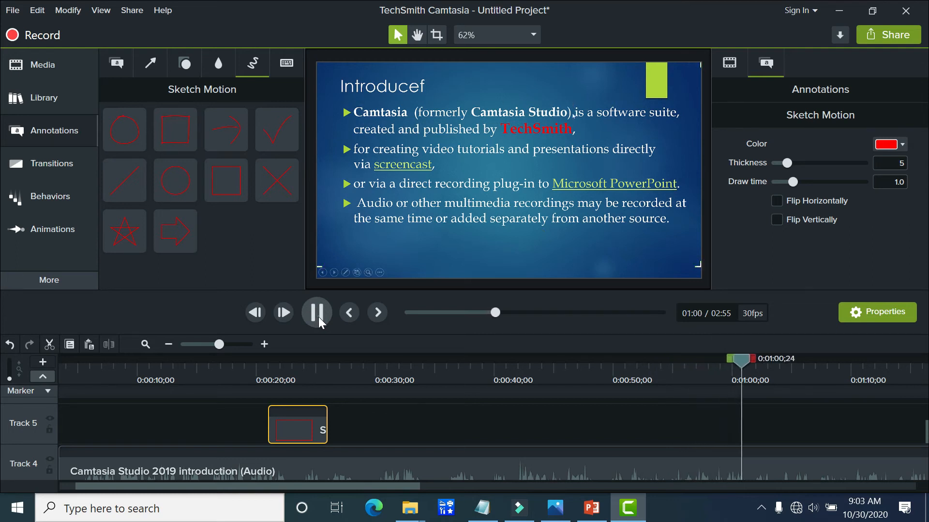
pyautogui.click(318, 317)
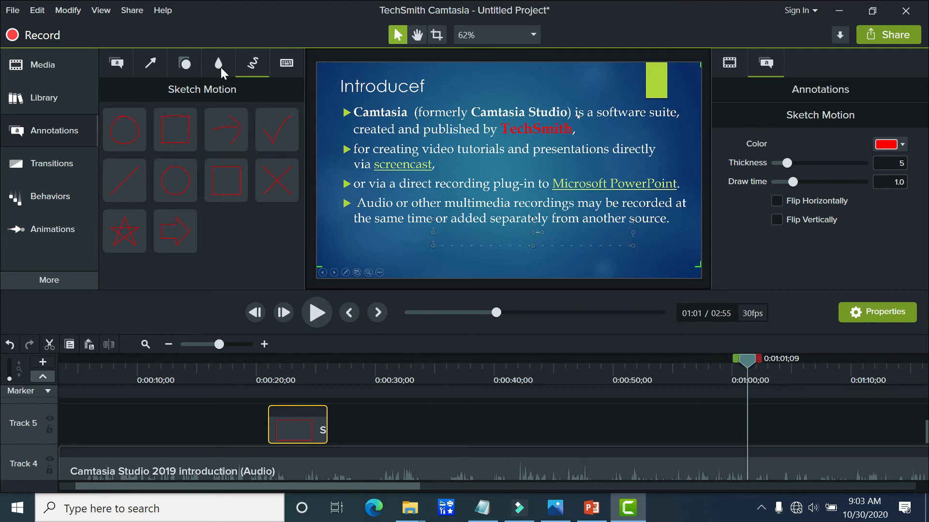
pyautogui.click(149, 63)
pyautogui.moveTo(184, 166); pyautogui.dragTo(537, 131)
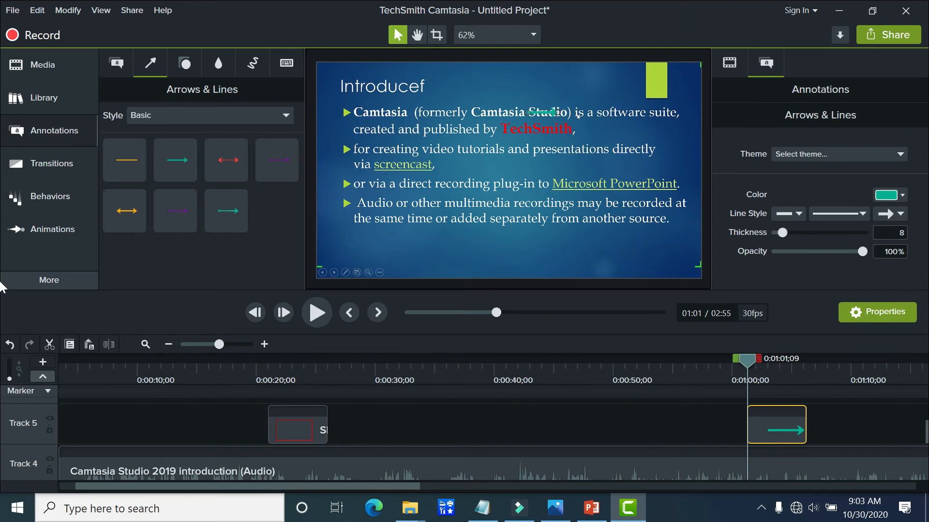
# Step: Change the arrow's color from the hue range to olive yellow, #A5AF05
pyautogui.click(902, 195)
pyautogui.click(902, 195)
pyautogui.click(903, 196)
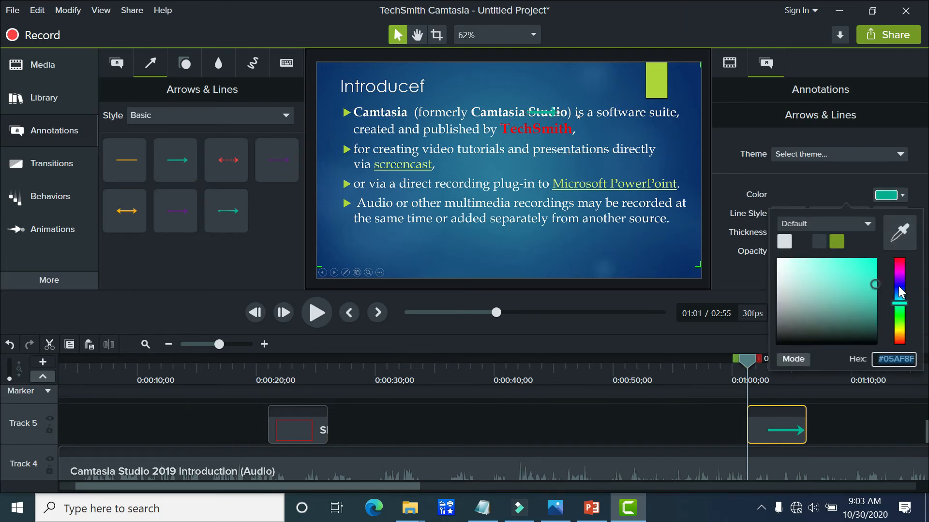
pyautogui.click(901, 316)
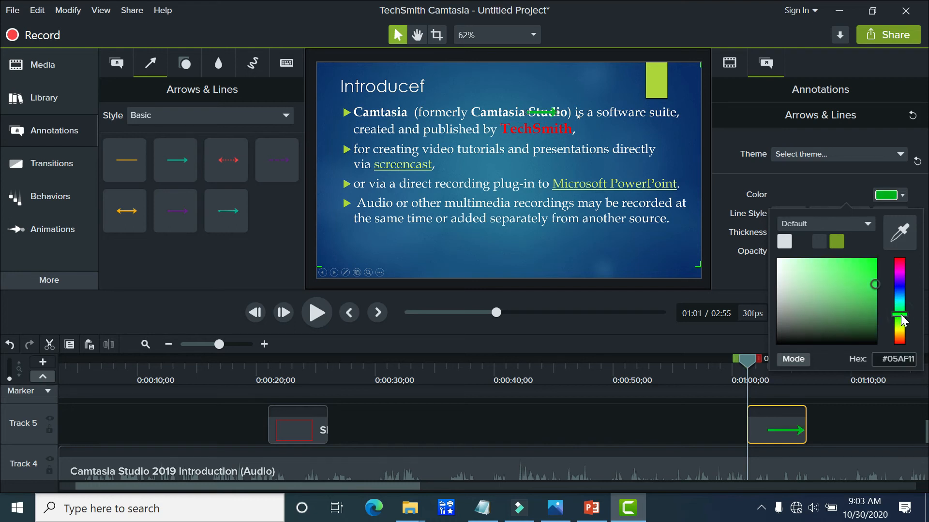
pyautogui.click(902, 329)
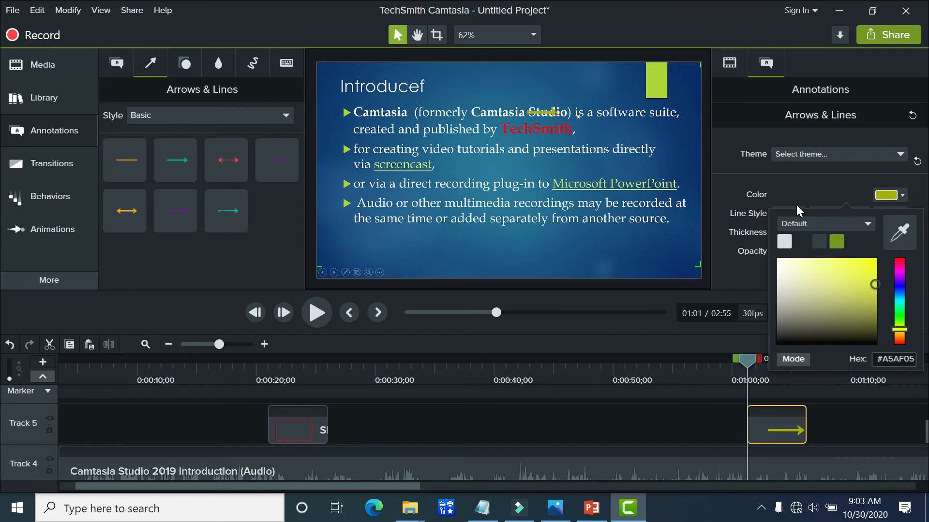
pyautogui.click(742, 223)
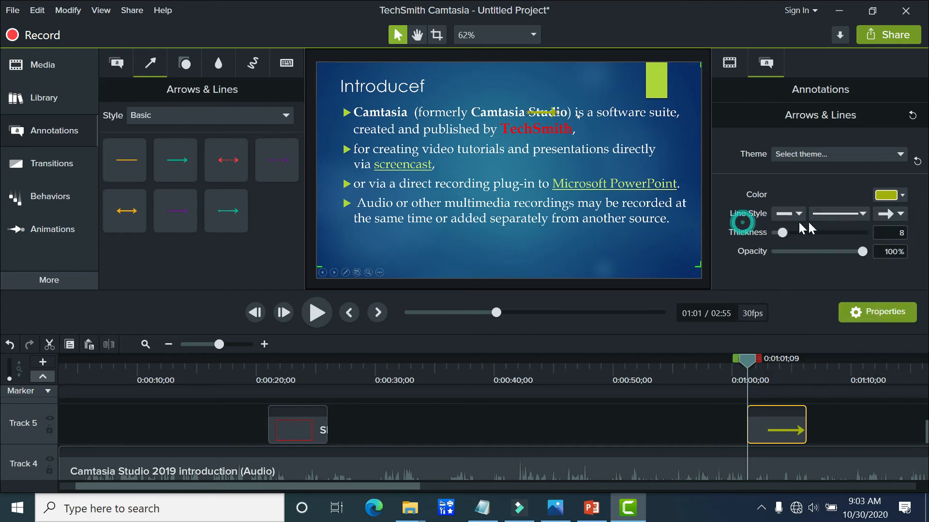
# Step: Set the arrow's thickness to 37 and reposition it diagonally from "Microsoft PowerPoint" so its head points up at "Camtasia Studio"
pyautogui.moveTo(781, 232); pyautogui.dragTo(808, 233)
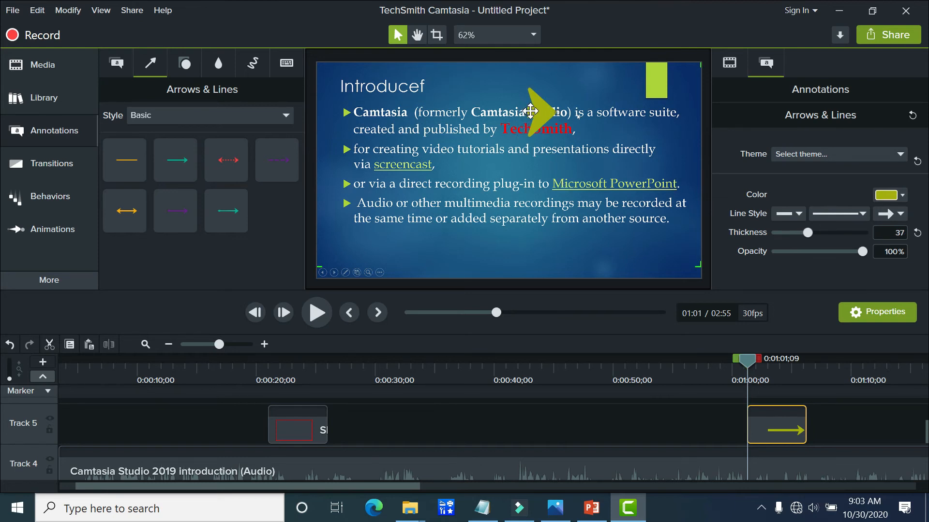
pyautogui.moveTo(530, 113)
pyautogui.mouseDown()
pyautogui.moveTo(484, 107)
pyautogui.moveTo(479, 124)
pyautogui.moveTo(501, 184)
pyautogui.moveTo(534, 187)
pyautogui.moveTo(584, 211)
pyautogui.moveTo(624, 205)
pyautogui.moveTo(648, 186)
pyautogui.mouseUp()
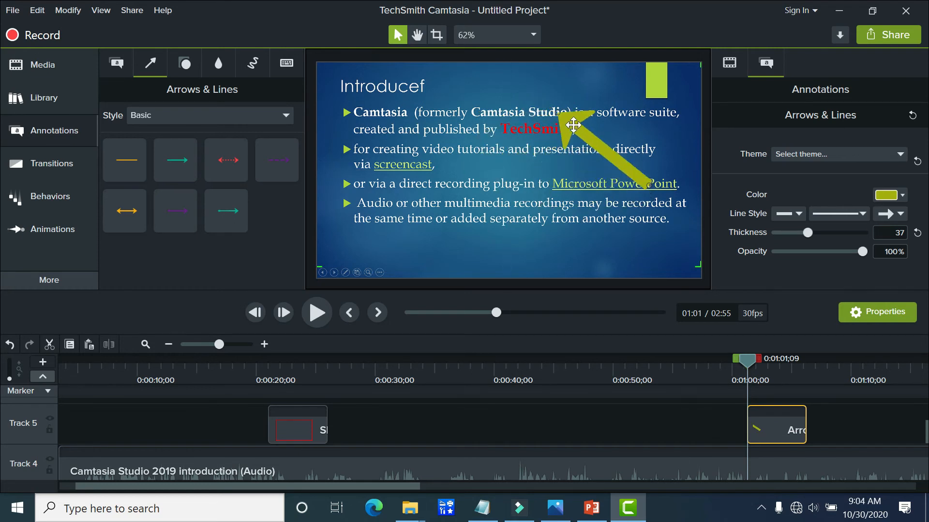
pyautogui.moveTo(572, 131); pyautogui.dragTo(571, 137)
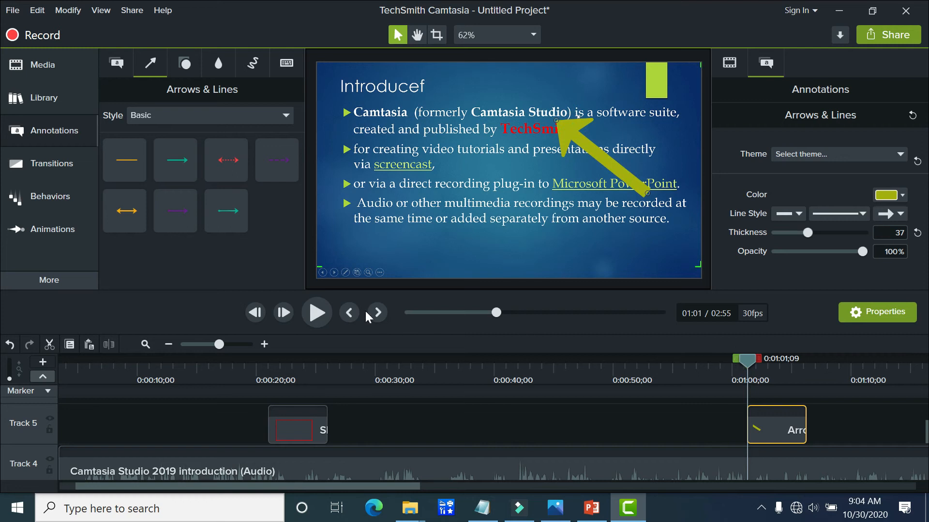
# Step: Play the arrow's entrance from about 0:59 and shift its Track 5 clip earlier to start at about 1:00
pyautogui.moveTo(742, 361); pyautogui.dragTo(726, 361)
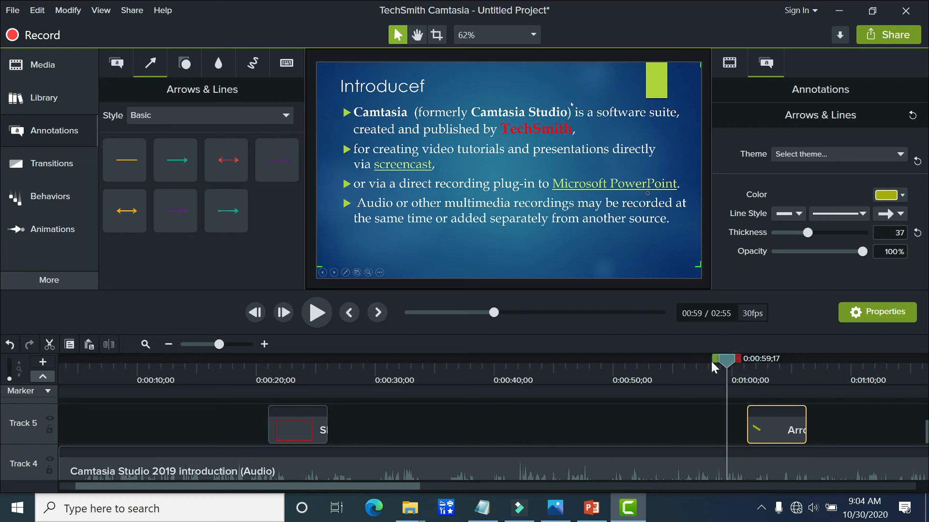
pyautogui.click(321, 312)
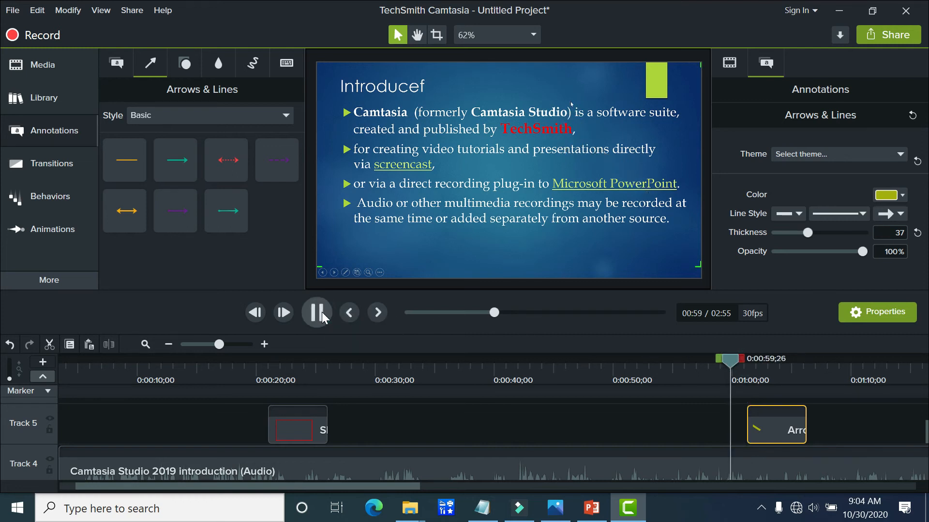
pyautogui.press('space')
pyautogui.moveTo(741, 359); pyautogui.dragTo(729, 359)
pyautogui.moveTo(771, 421)
pyautogui.mouseDown()
pyautogui.moveTo(747, 425)
pyautogui.moveTo(754, 427)
pyautogui.mouseUp()
# Step: Preview the moved arrow from about 0:57 to about 1:03
pyautogui.moveTo(730, 361); pyautogui.dragTo(696, 358)
pyautogui.click(318, 320)
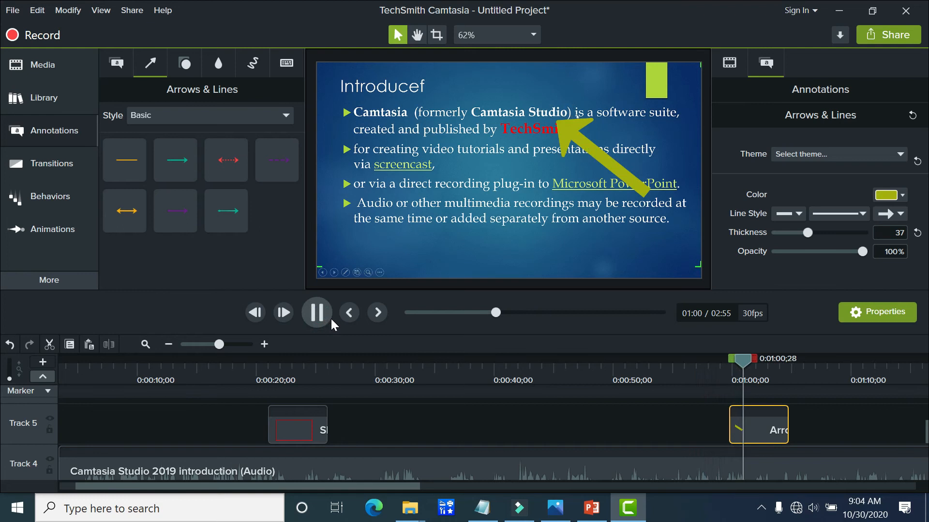
pyautogui.click(327, 315)
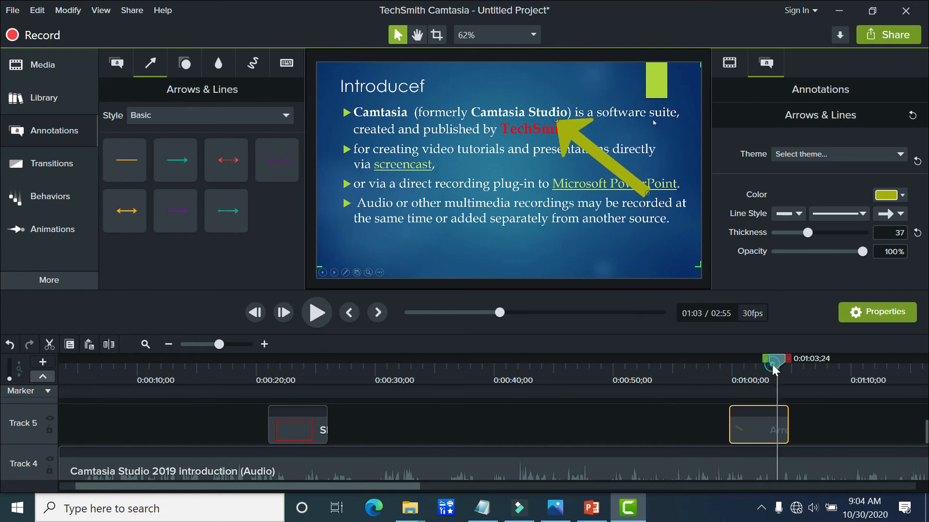
# Step: Trim the end of the arrow clip on Track 5 to about 1:02 and return the playhead to its start
pyautogui.moveTo(776, 360); pyautogui.dragTo(763, 361)
pyautogui.moveTo(788, 427); pyautogui.dragTo(758, 427)
pyautogui.moveTo(759, 357); pyautogui.dragTo(728, 364)
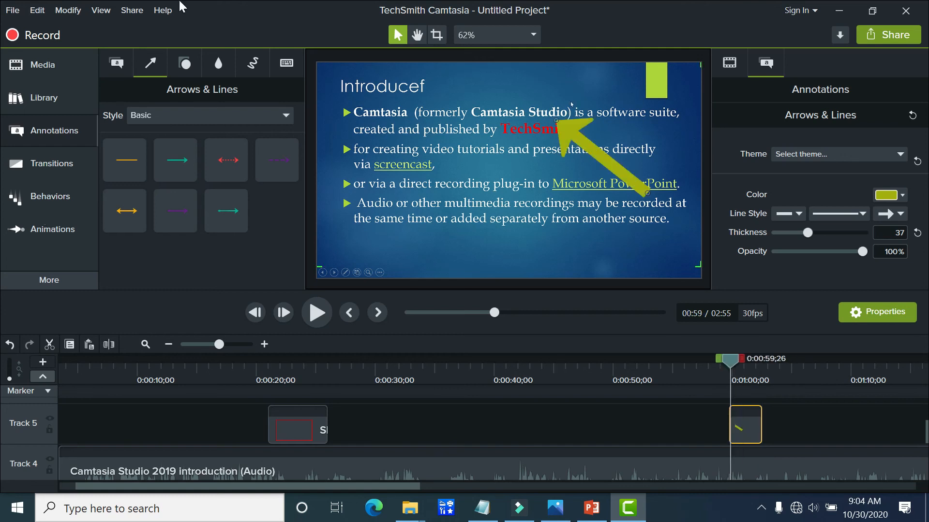
# Step: Add the first Ctrl+A keystroke callout to Track 5 at about 0:45 and show it on the canvas
pyautogui.click(285, 64)
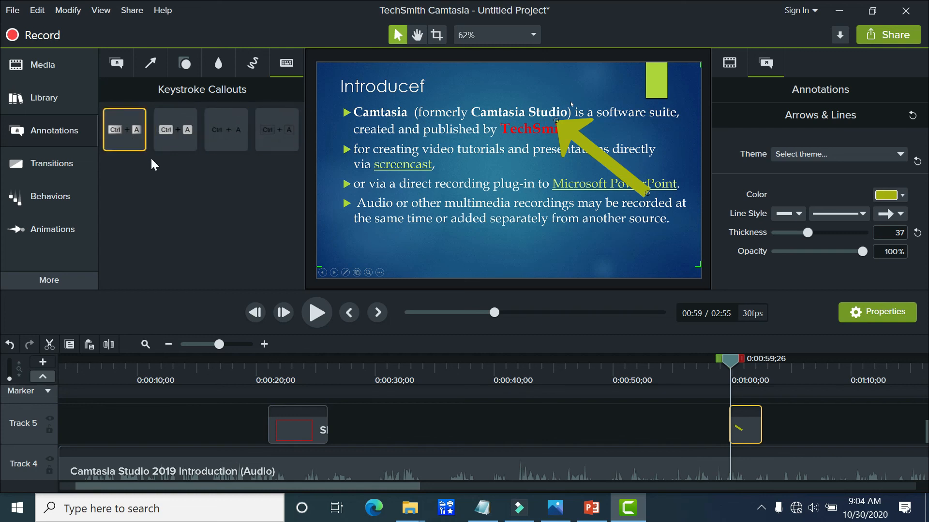
pyautogui.moveTo(129, 139); pyautogui.dragTo(558, 442)
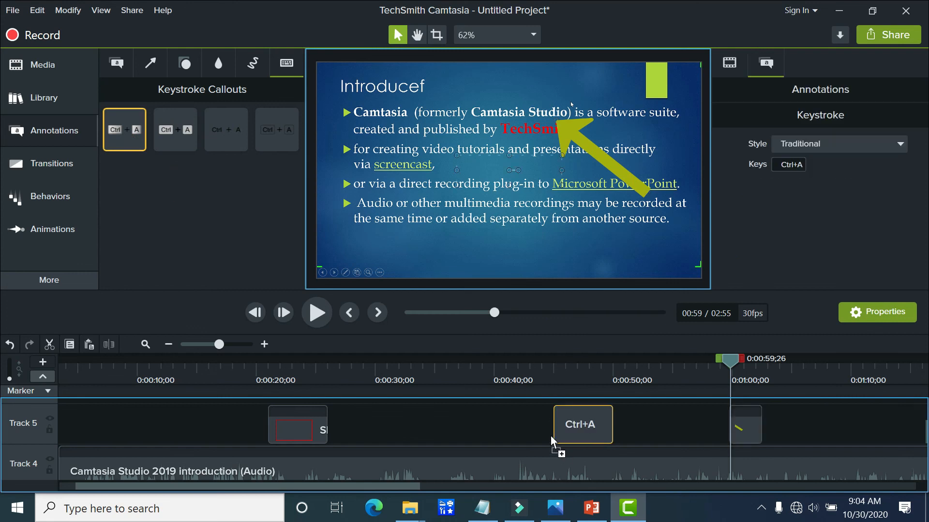
pyautogui.moveTo(733, 364); pyautogui.dragTo(558, 383)
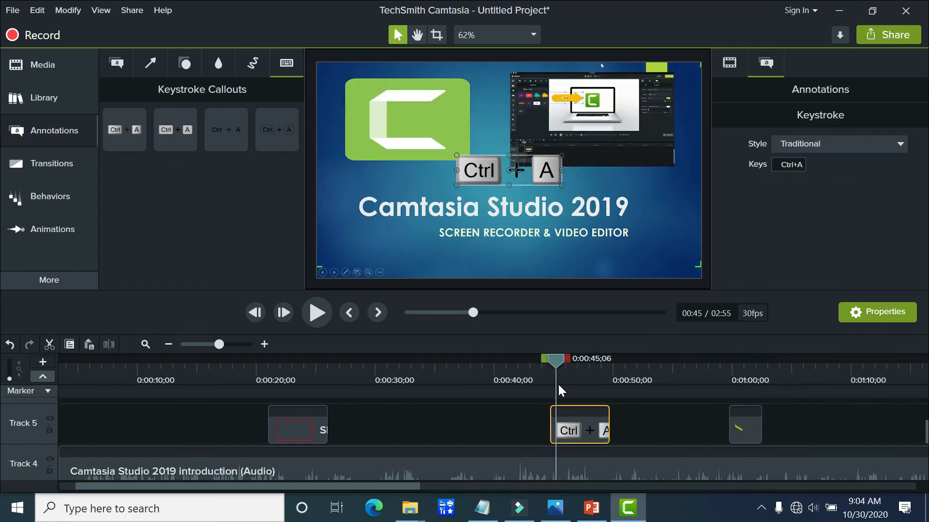
# Step: Set the keystroke callout's keys to Ctrl+X and move it below the "SCREEN RECORDER & VIDEO EDITOR" subtitle
pyautogui.click(789, 164)
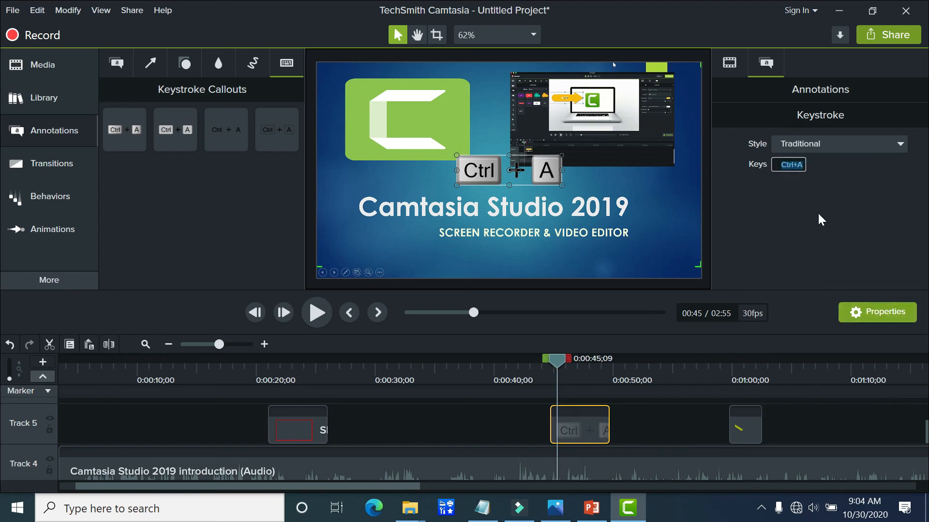
pyautogui.click(891, 315)
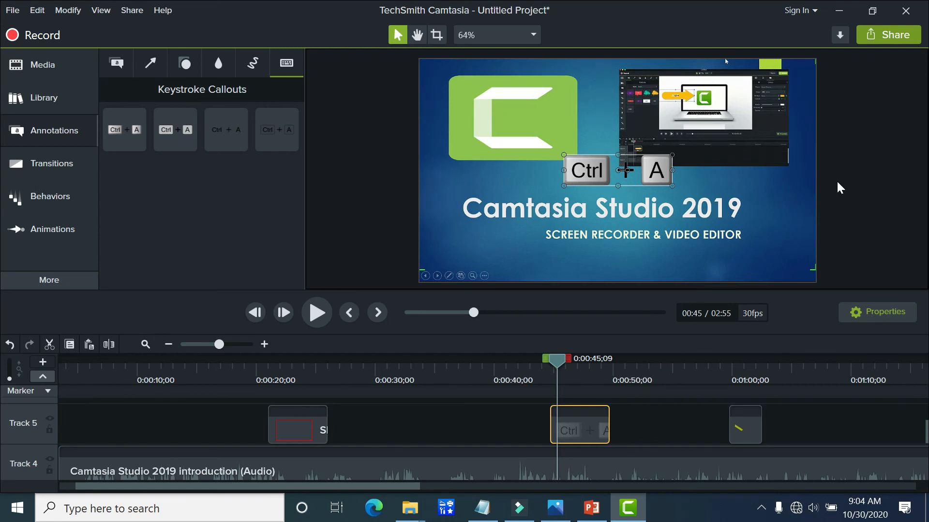
pyautogui.click(877, 315)
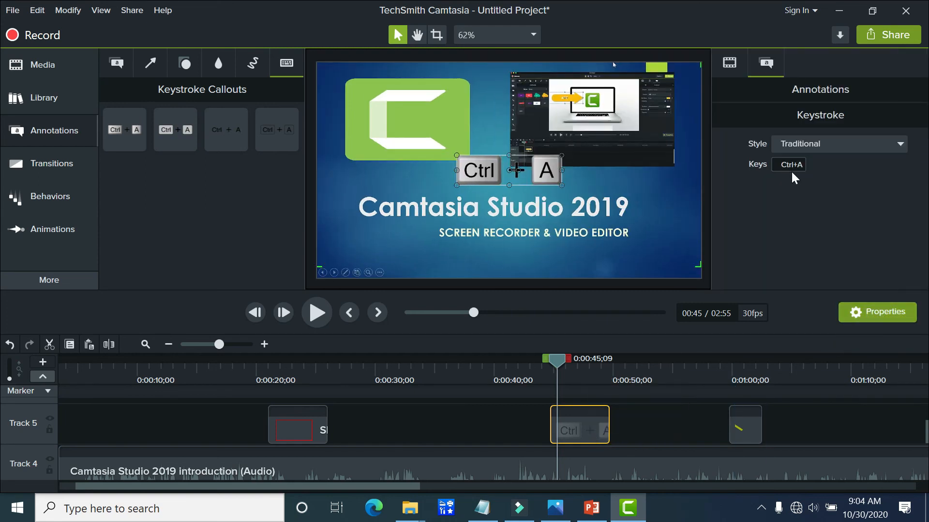
pyautogui.click(789, 164)
pyautogui.hotkey('ctrl', 'x')
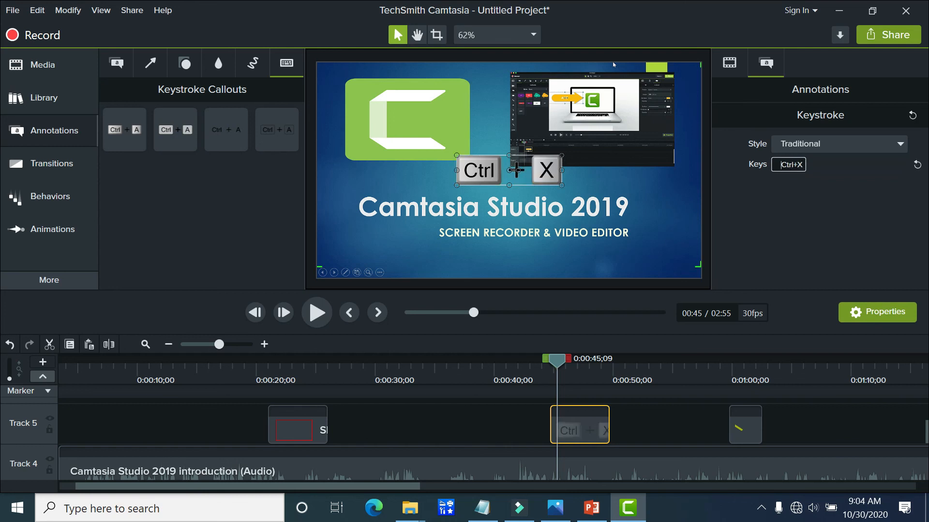
pyautogui.moveTo(516, 170); pyautogui.dragTo(449, 264)
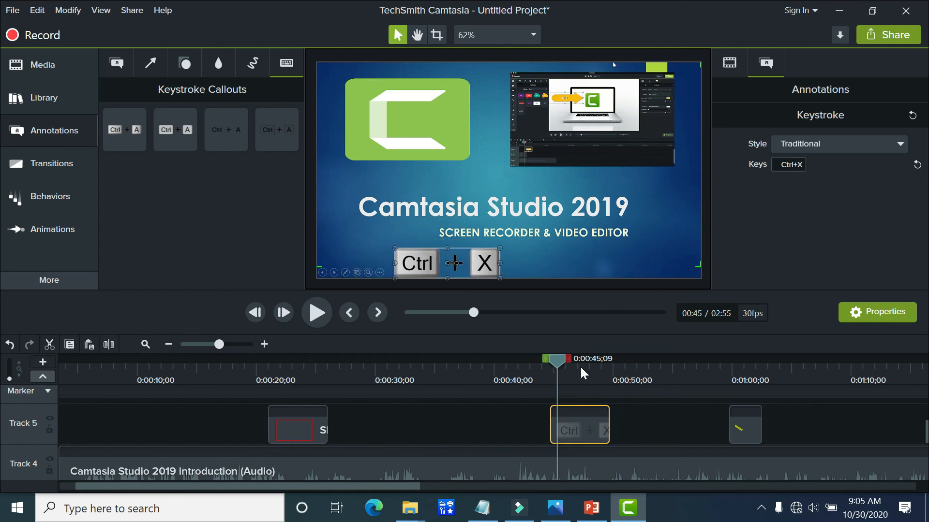